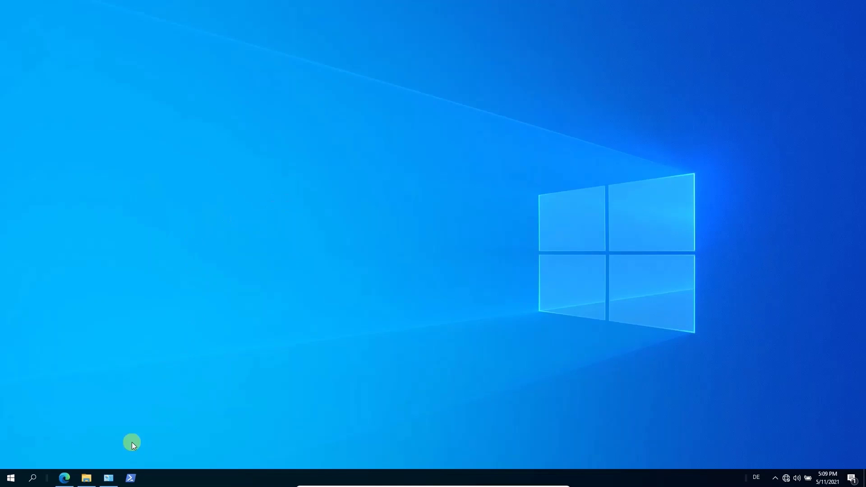
Show File Explorer's Network folder with the ctrlX CORE device, then bring up All Control Panel Items
click(85, 477)
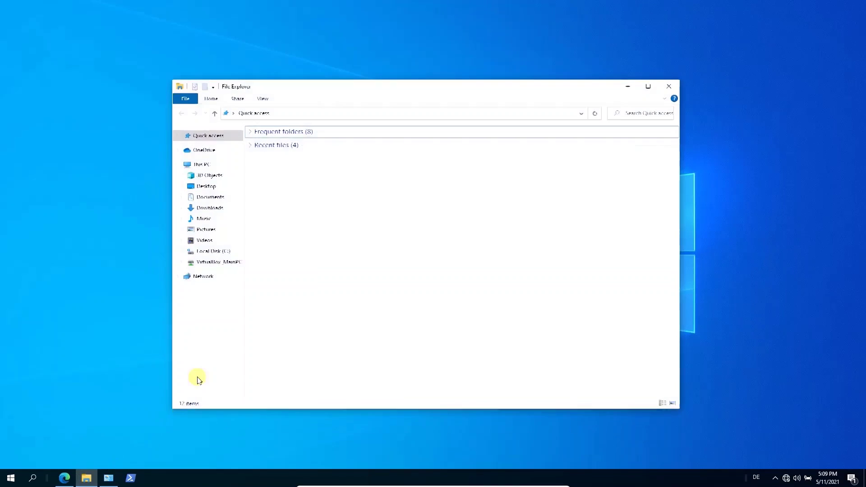
click(205, 278)
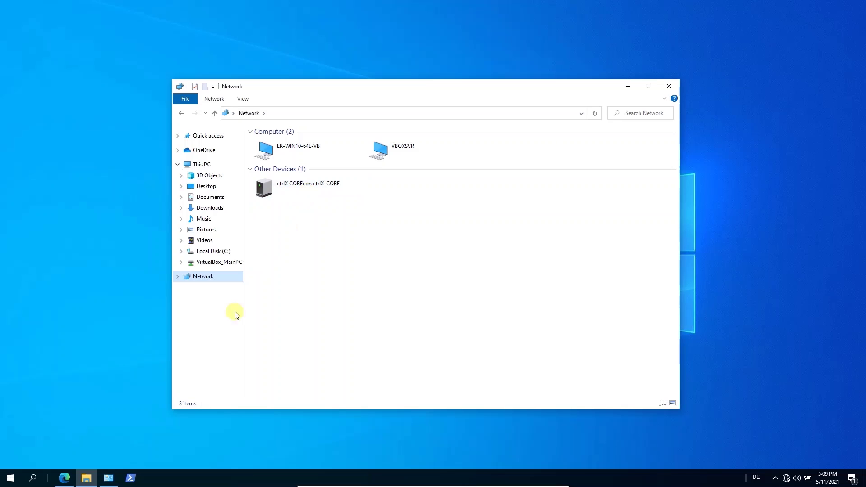
click(109, 478)
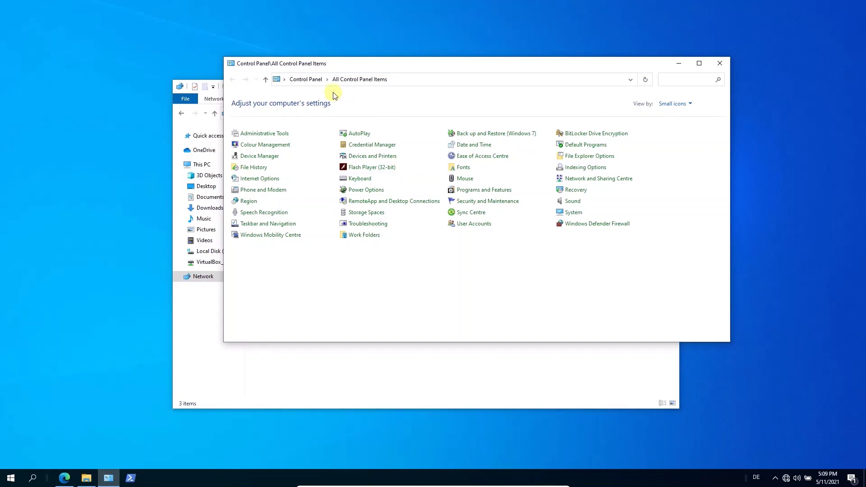
Review the Private profile's advanced sharing settings, confirming network discovery is on, then close them
click(617, 181)
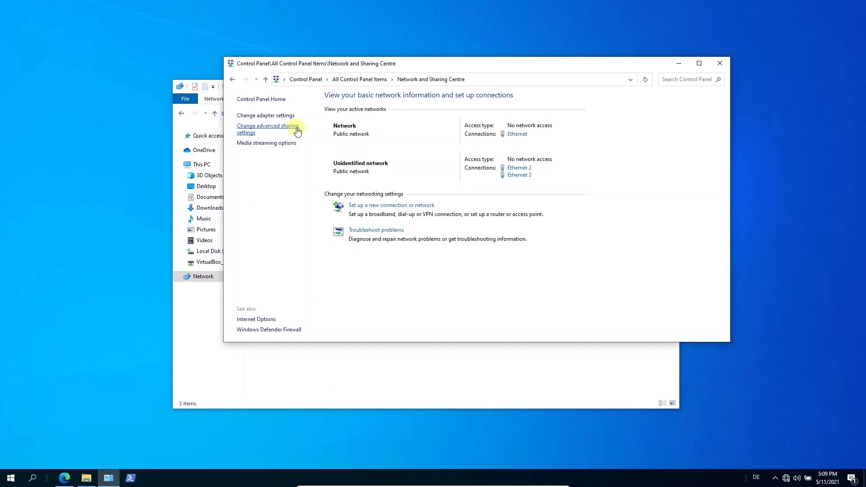
click(251, 135)
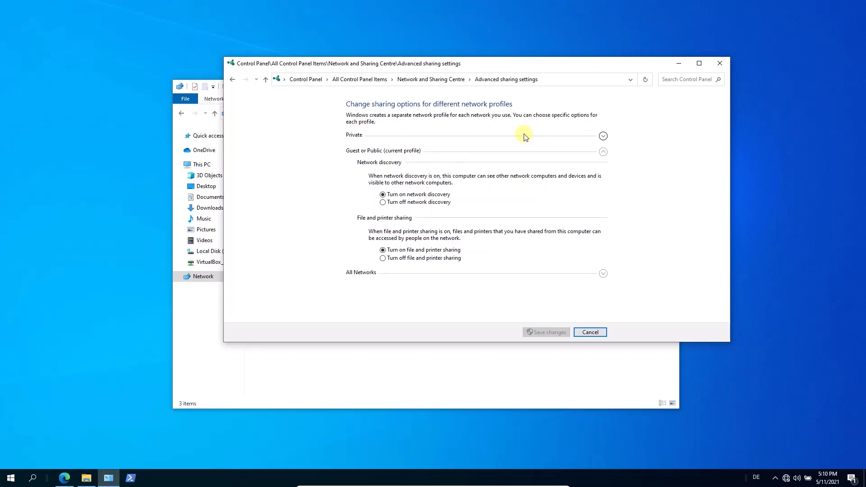
click(603, 136)
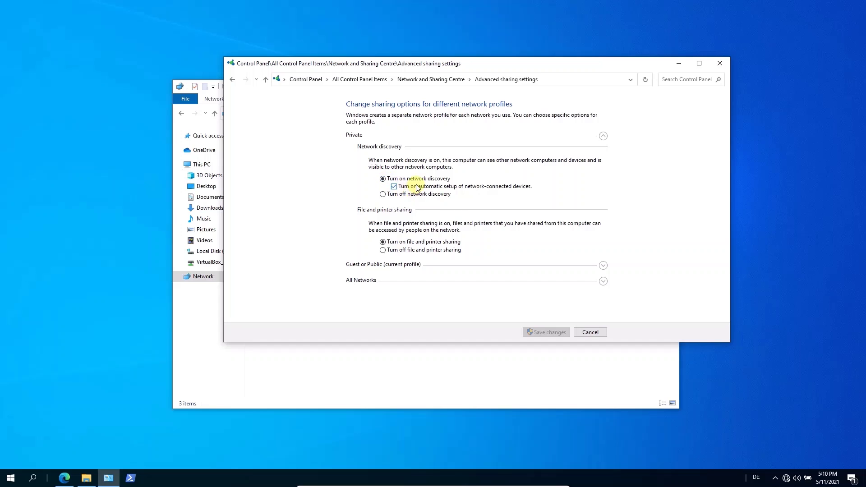
click(718, 64)
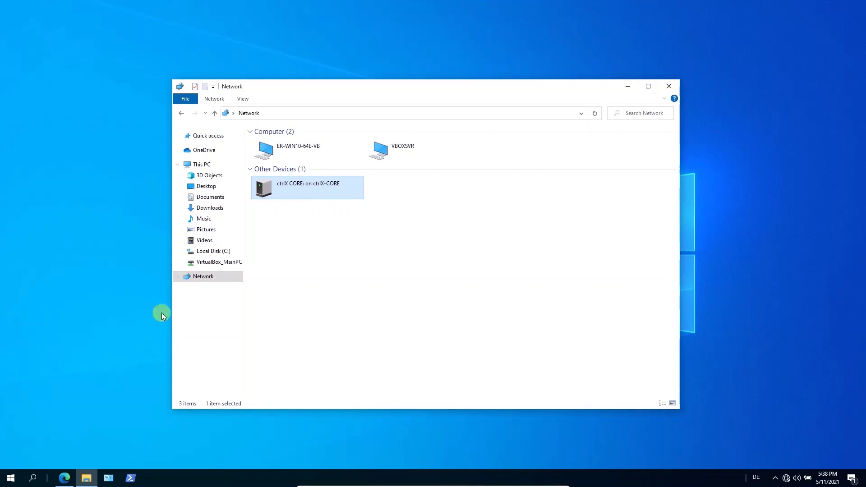
Try 192.168.1.1 in Edge, which returns a connection-not-private warning, then minimize the browser
click(64, 478)
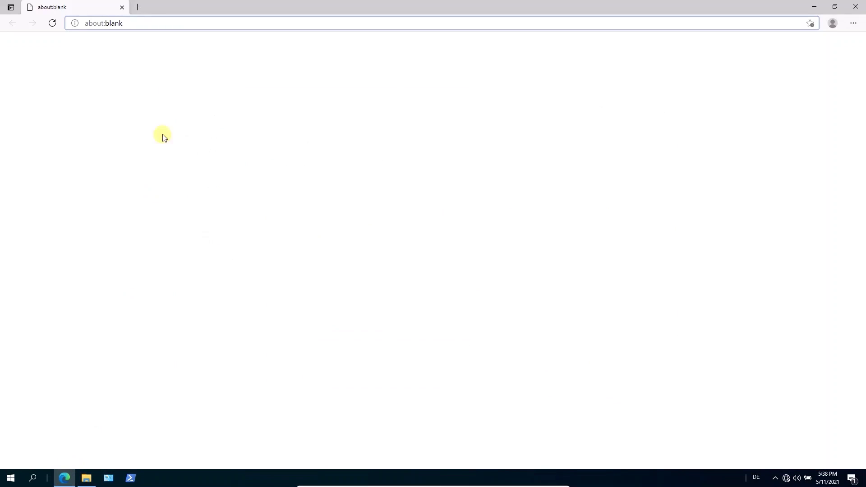
click(141, 21)
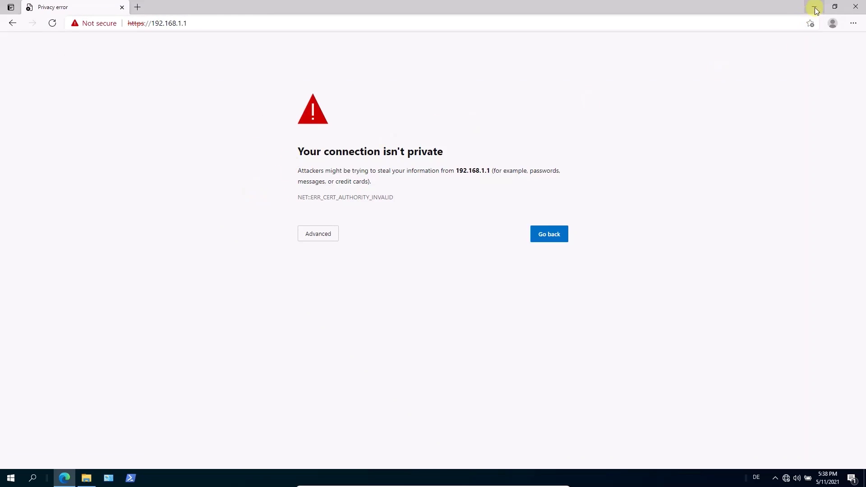
click(63, 478)
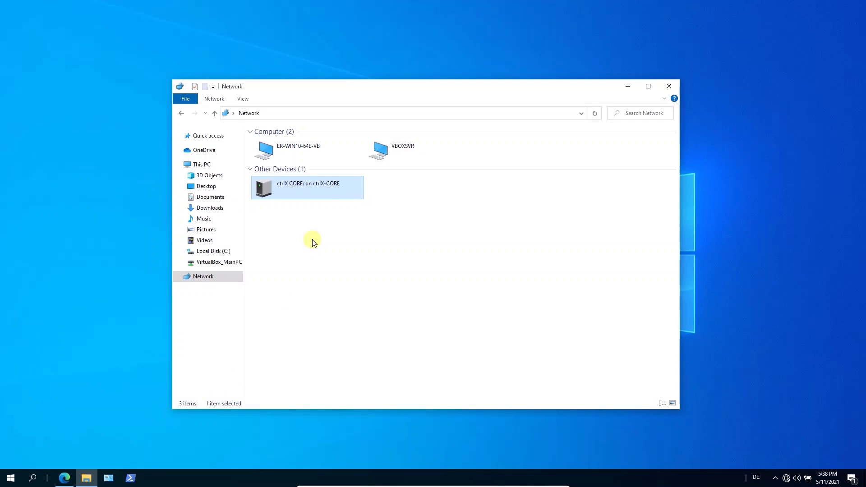
Launch the ctrlX CORE device's web page in Edge via View device web page
click(319, 195)
right_click(319, 195)
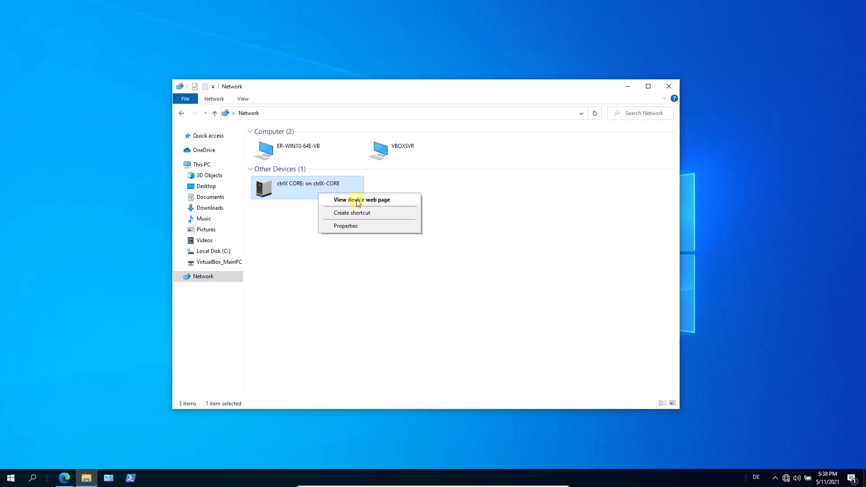
click(402, 202)
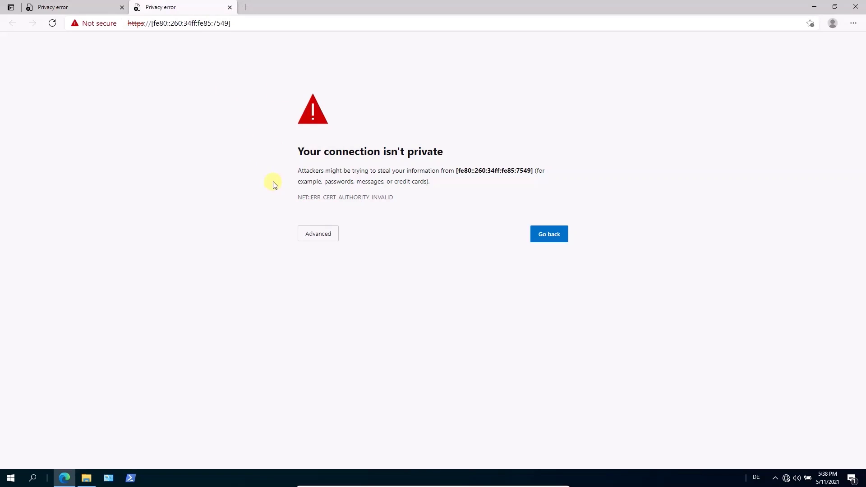
Bypass Edge's certificate warning to reach the ctrlX CORE login page
click(319, 238)
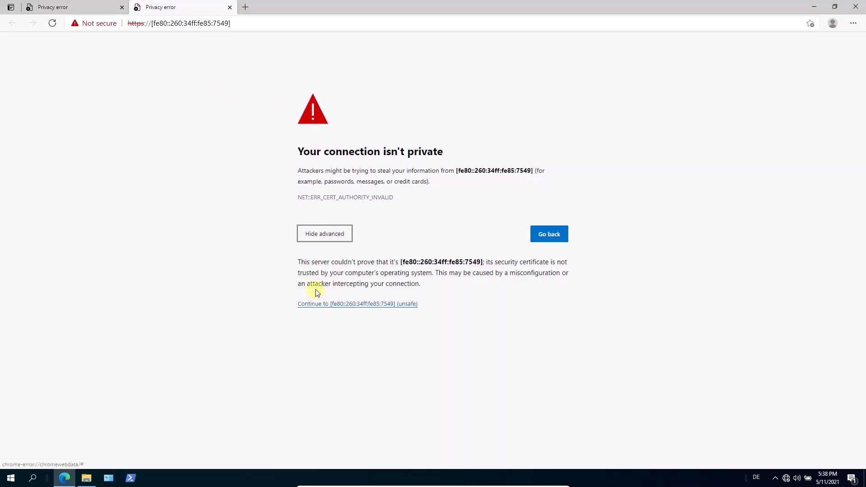
click(308, 306)
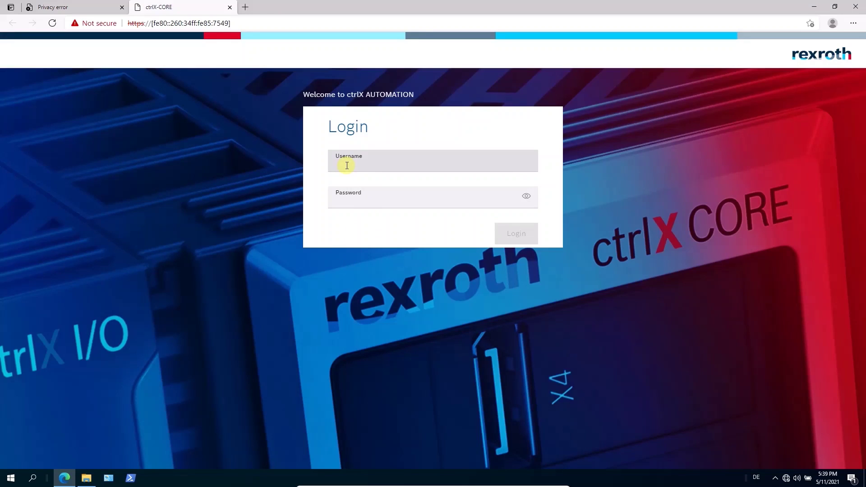
Log in with the saved default username and the default password, triggering the mandatory password change
click(347, 166)
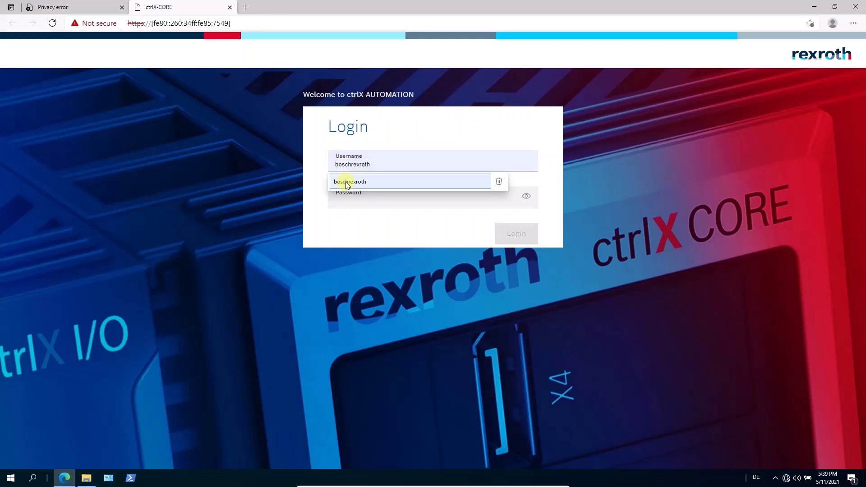
click(347, 183)
click(350, 196)
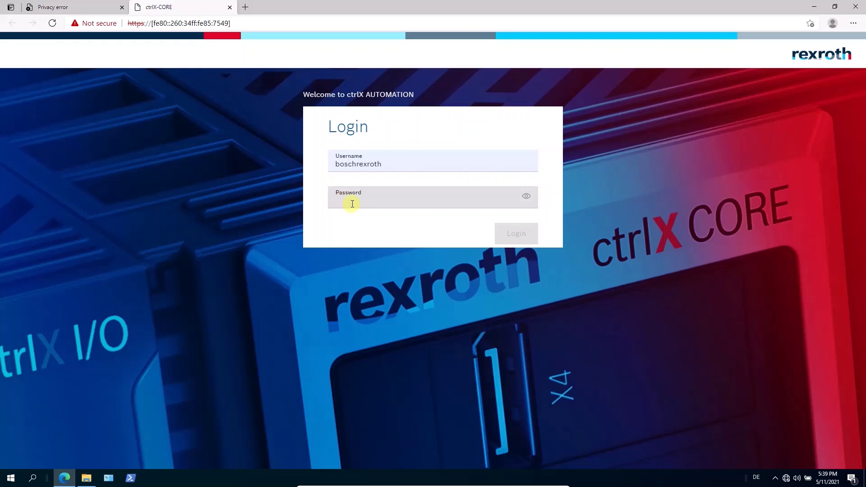
text(boschrexr)
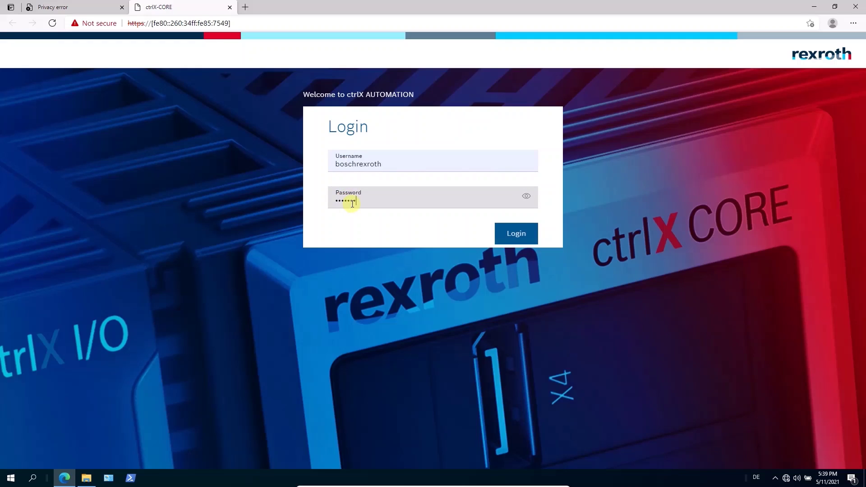
text(ot)
key(Return)
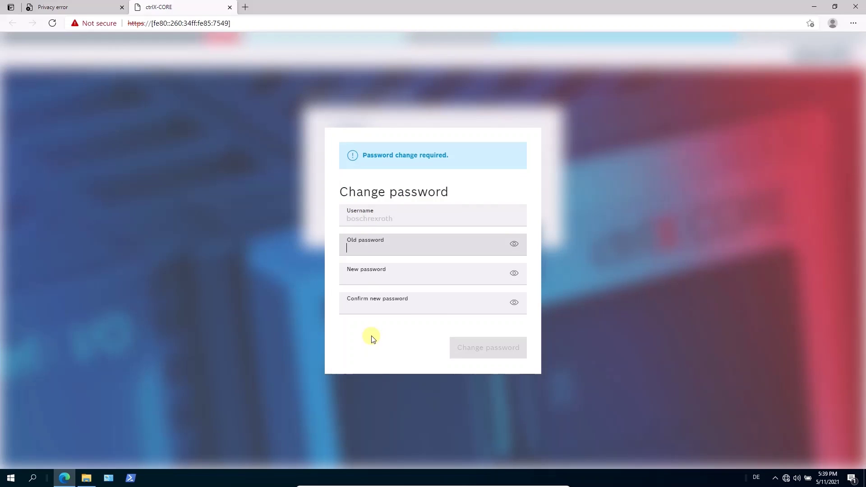
Change the password: enter the current one, a new 12+ character password and its confirmation
click(356, 246)
text(boschrexroth)
click(356, 282)
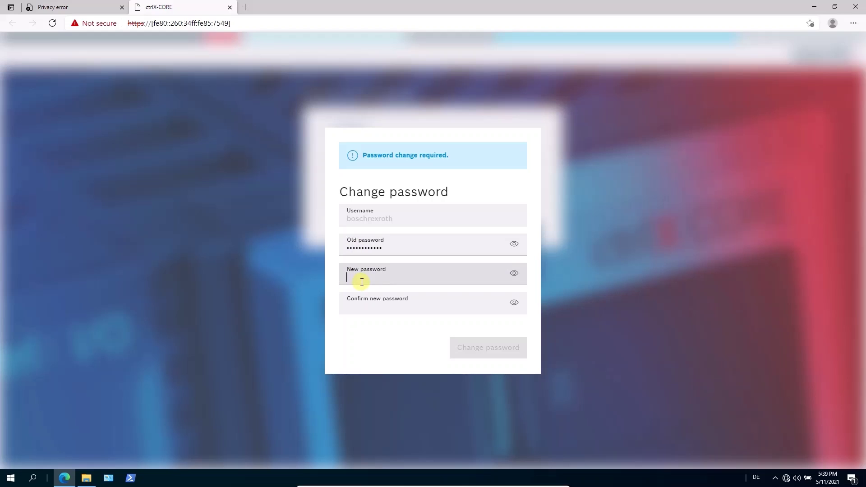
text(•••••)
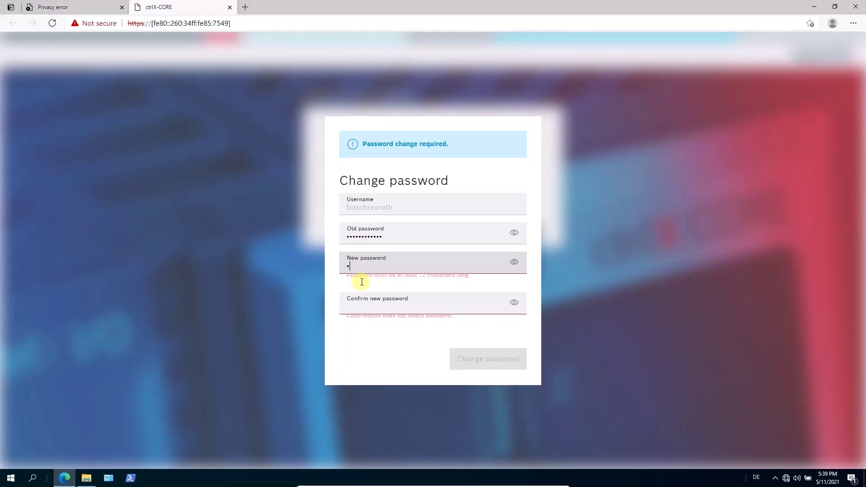
text(•)
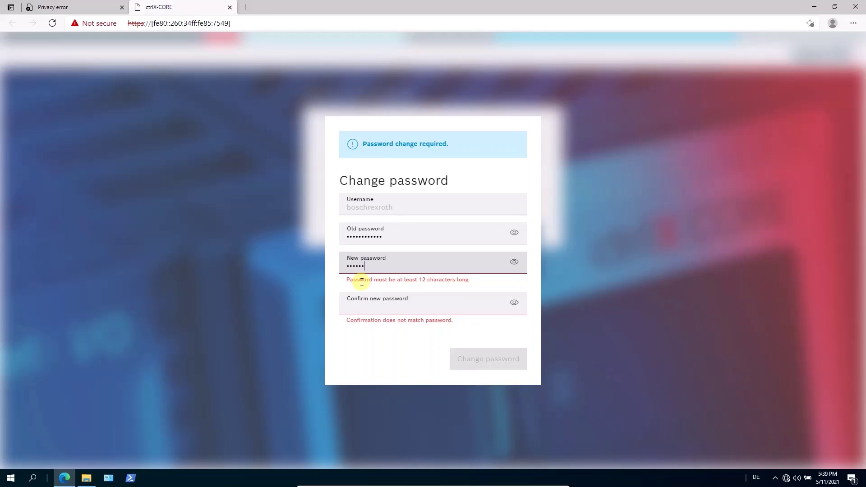
text(•••••••)
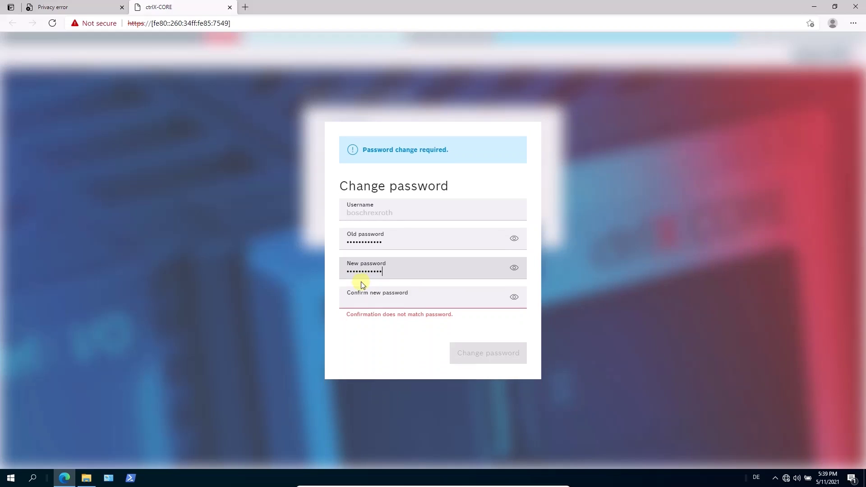
click(363, 300)
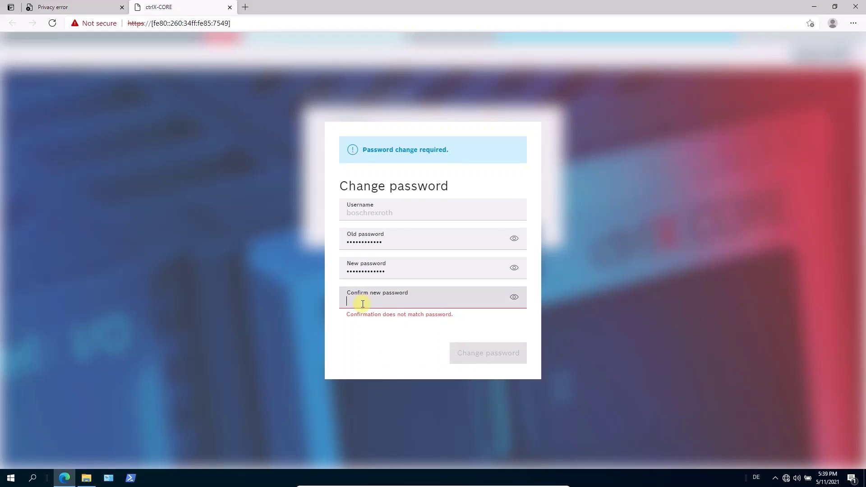
text(•••••••••••)
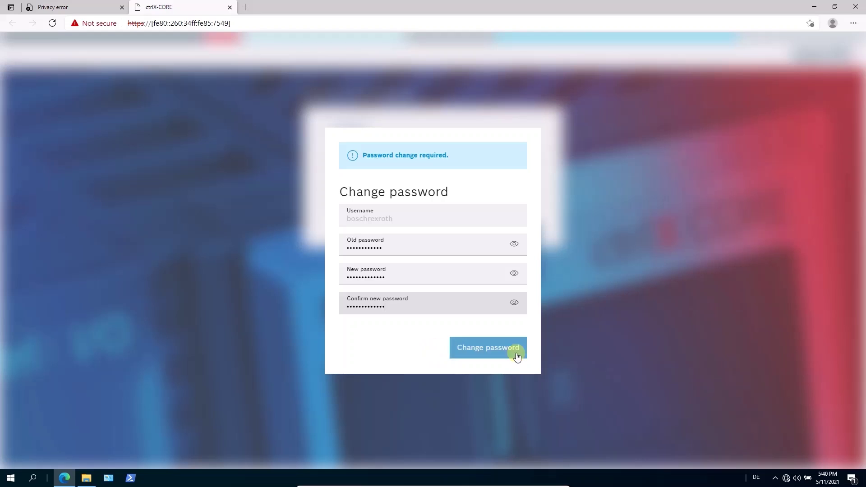
click(501, 353)
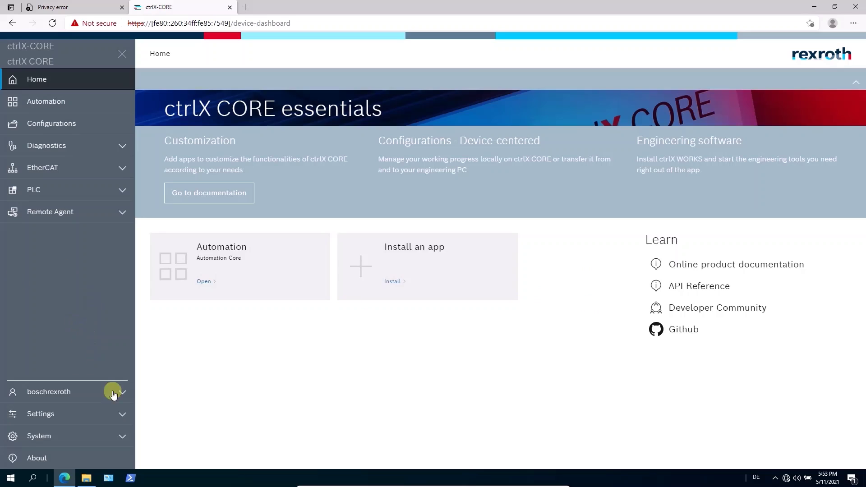
Expand Settings in the sidebar to list Apps, Connectivity, Date & Time, Users & Permissions, SSH and Proxy
click(121, 415)
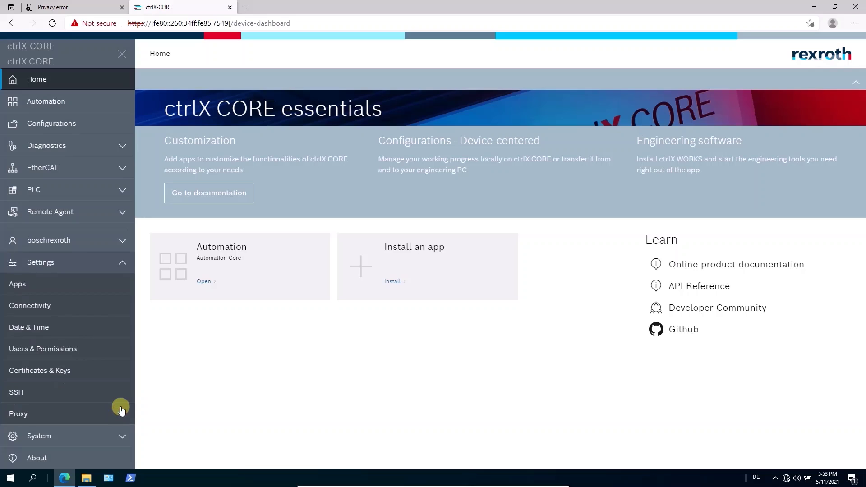
Check the password policies under Users & Permissions (minimum length 12, history 5) and cancel unchanged
click(39, 351)
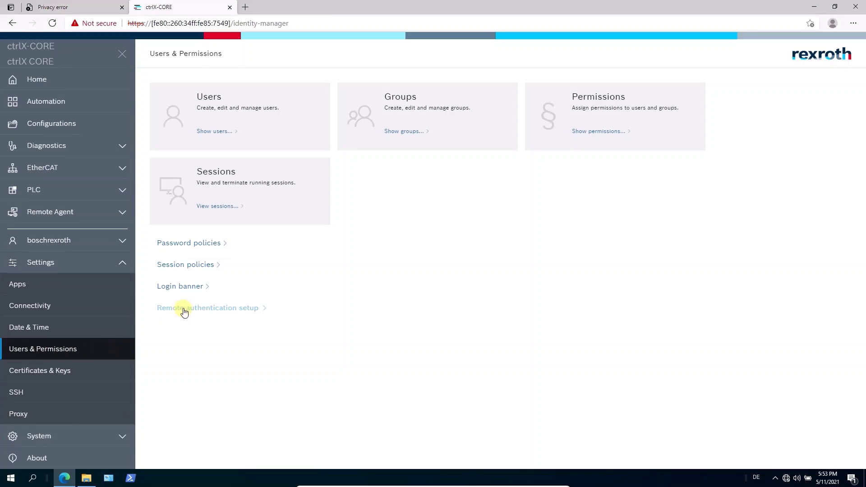
click(190, 246)
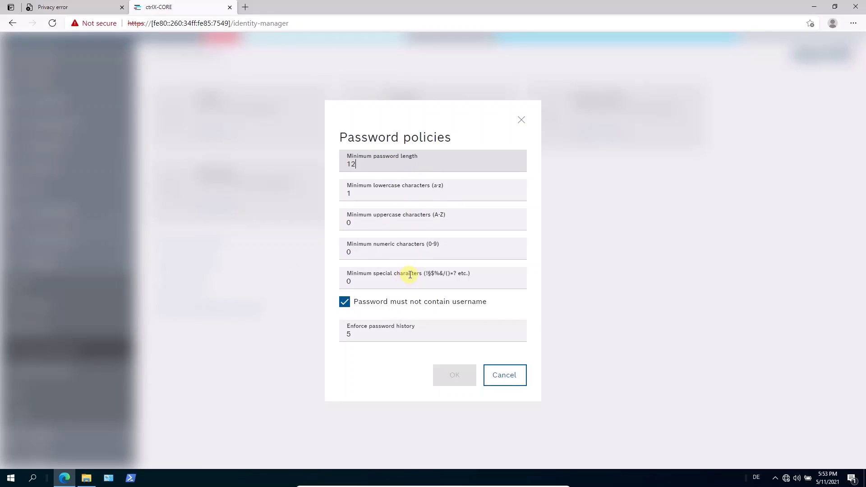
click(500, 374)
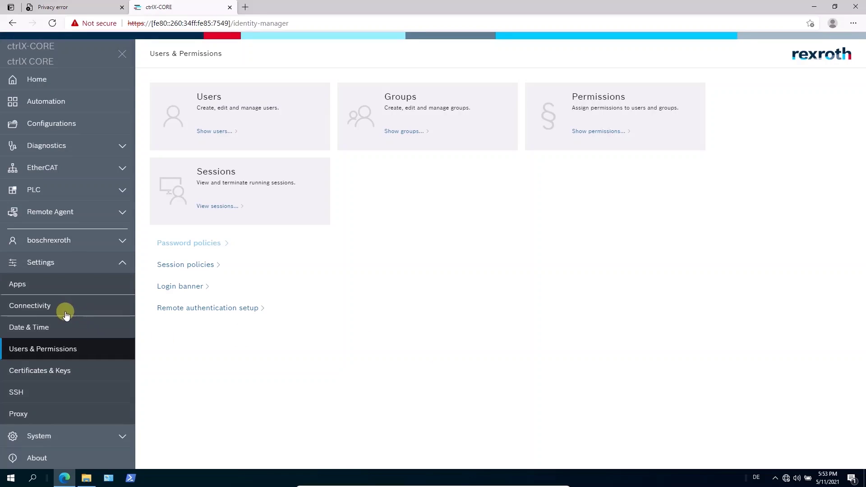
Display eth0's IPv4 settings under Connectivity: DHCP enabled, address 192.168.1.1/16, no gateway
click(37, 305)
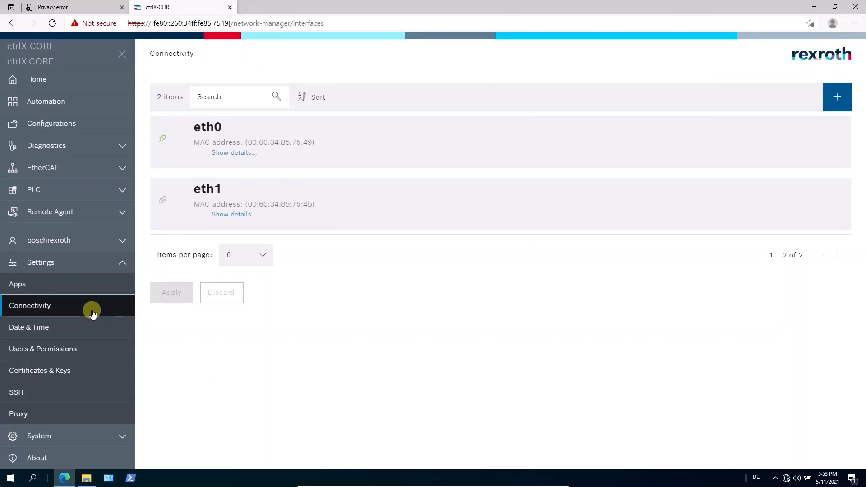
click(180, 141)
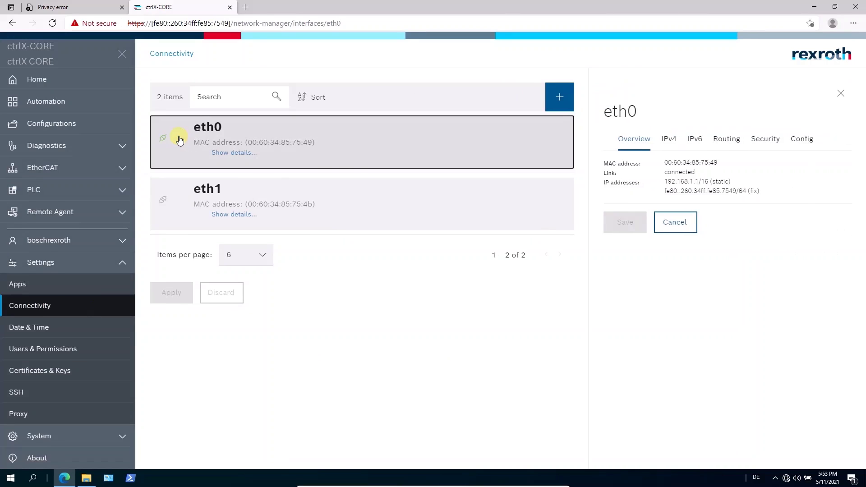
click(668, 140)
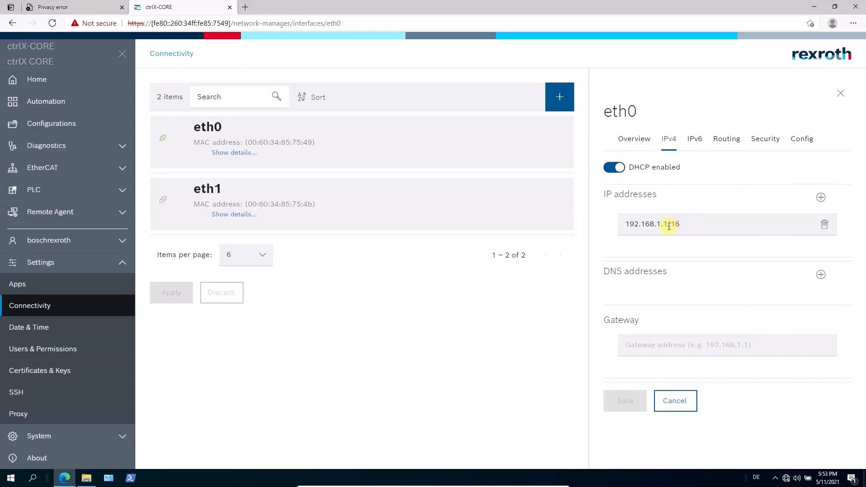
mouse_move(668, 226)
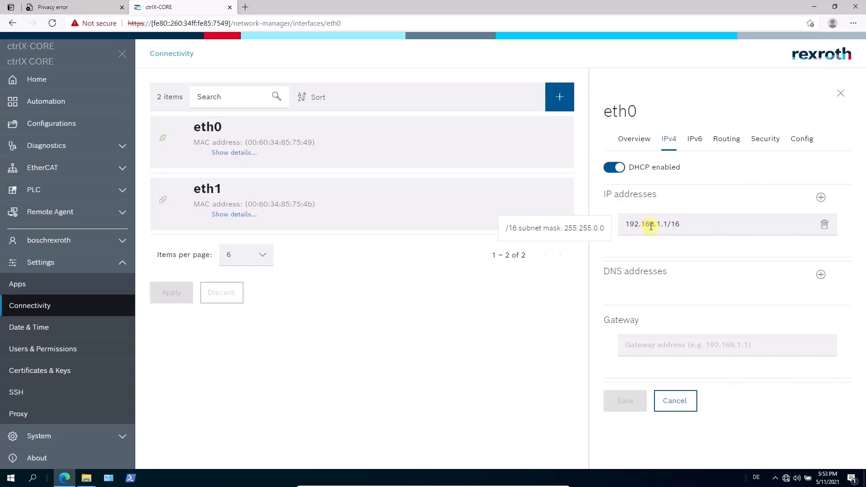
Go back to the Home dashboard, leaving eth0's IPv4 settings unchanged
click(65, 80)
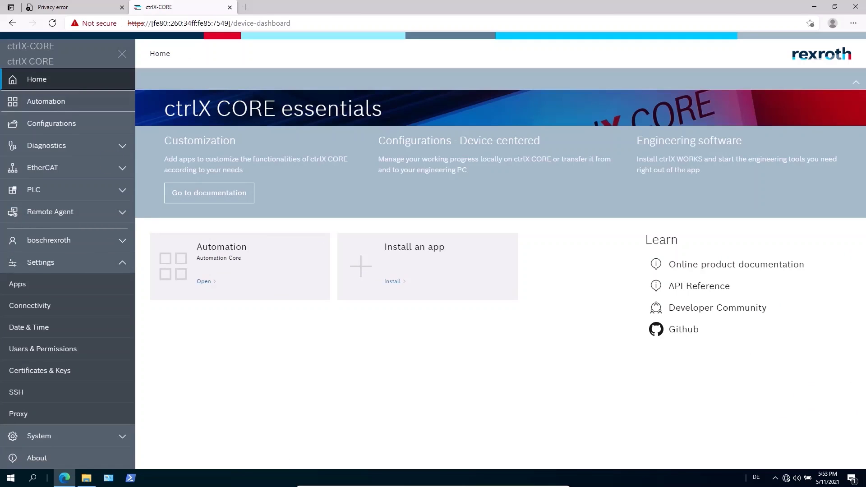